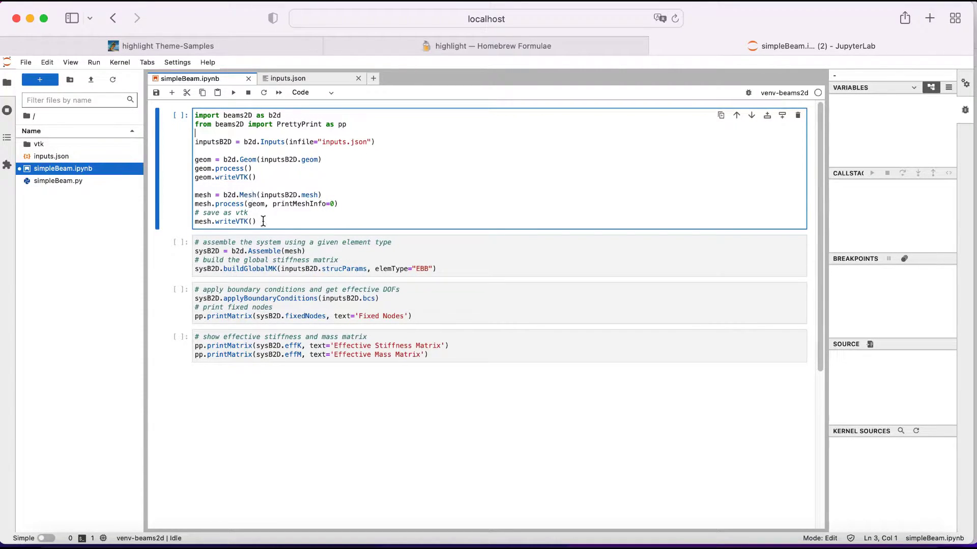
Step: Drag-select the first cell's code, from mesh.writeVTK() back up to the cell's start
drag(263, 221, 196, 116)
key(super+c)
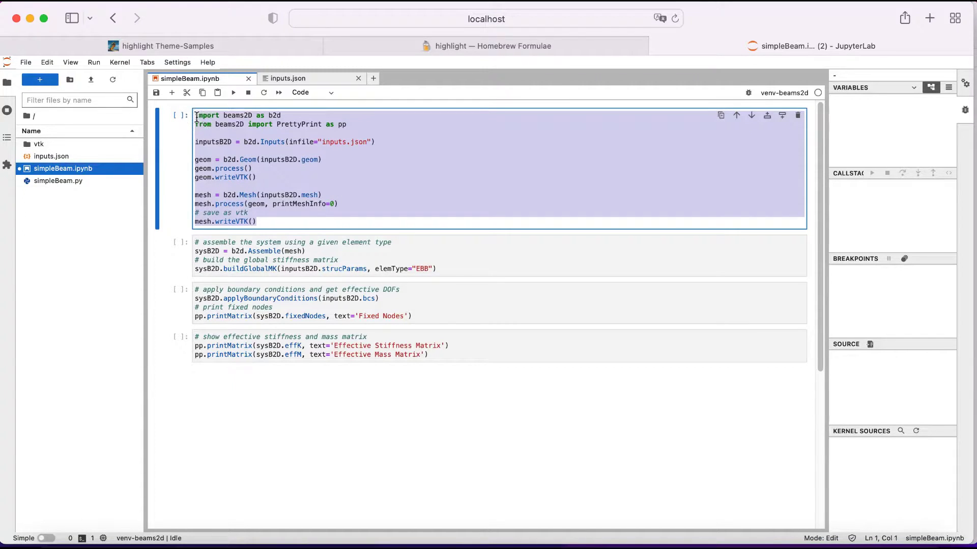
click(795, 539)
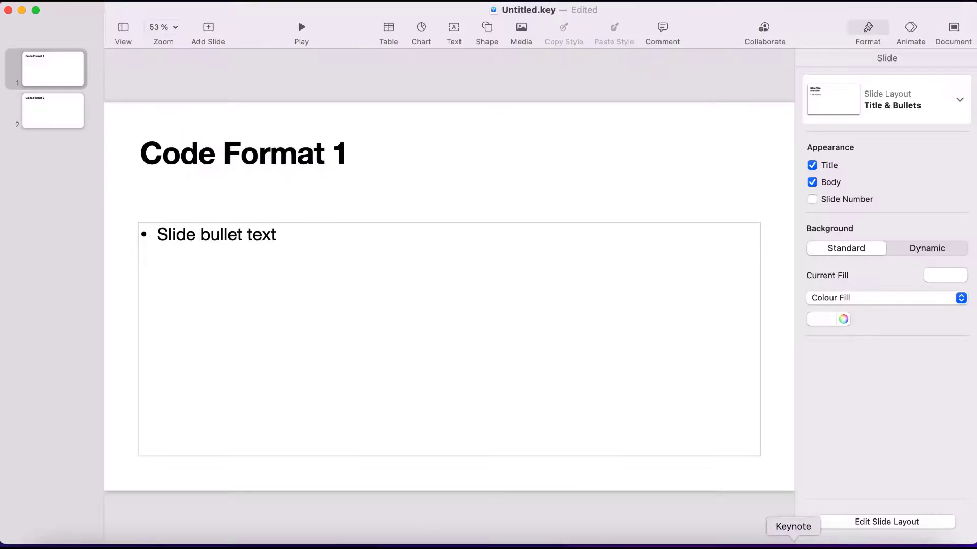
click(305, 255)
click(305, 254)
key(super+v)
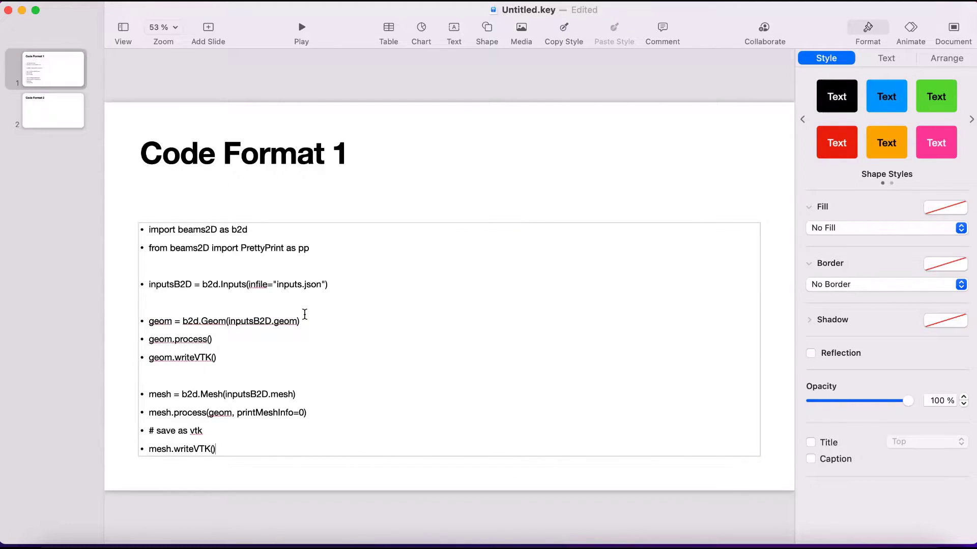
key(super+z)
click(471, 202)
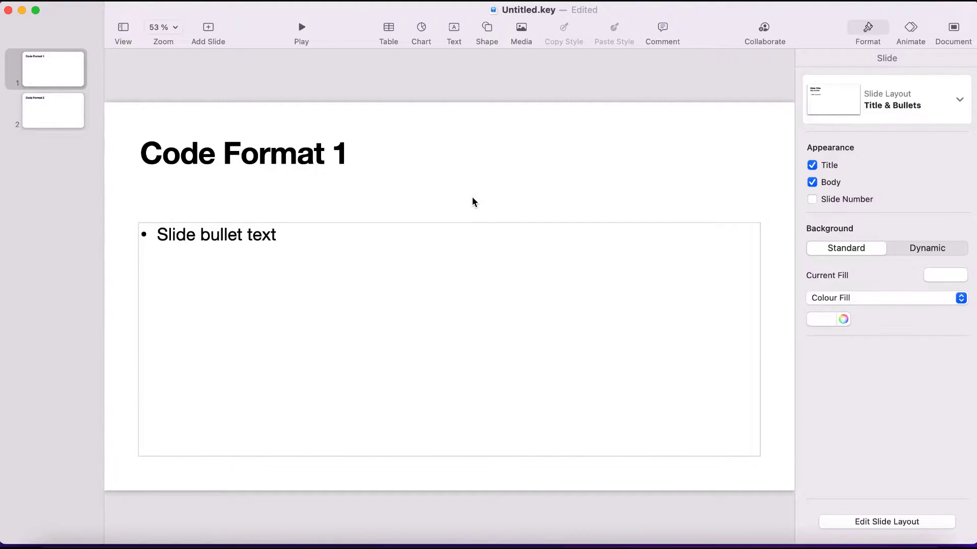
key(super+v)
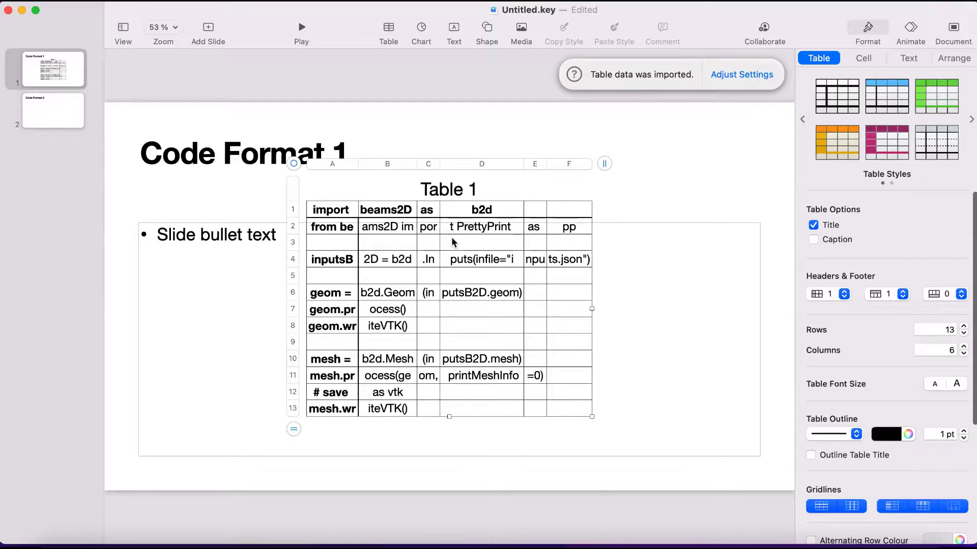
key(super+z)
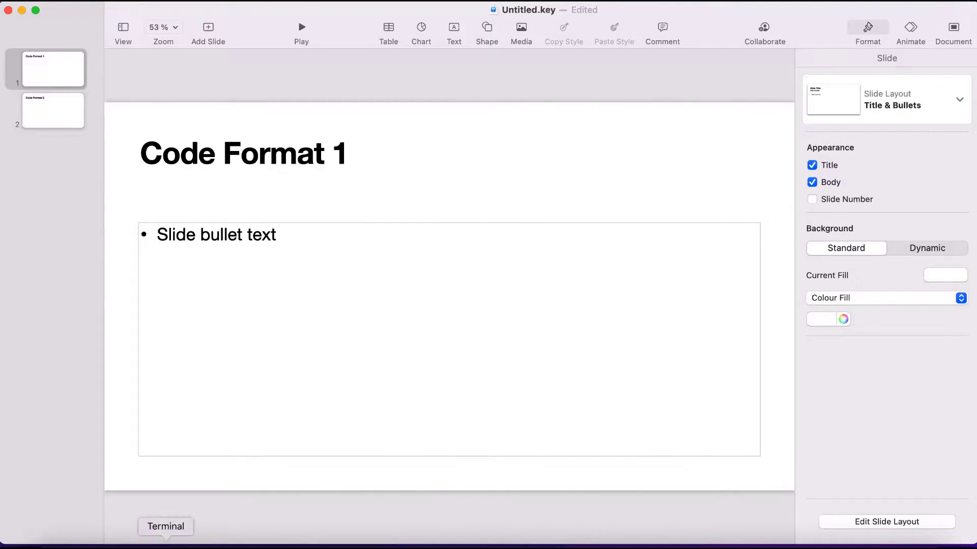
Step: Run 'keycode 12 python' in Terminal to convert the copied Python code into highlighted text
click(182, 532)
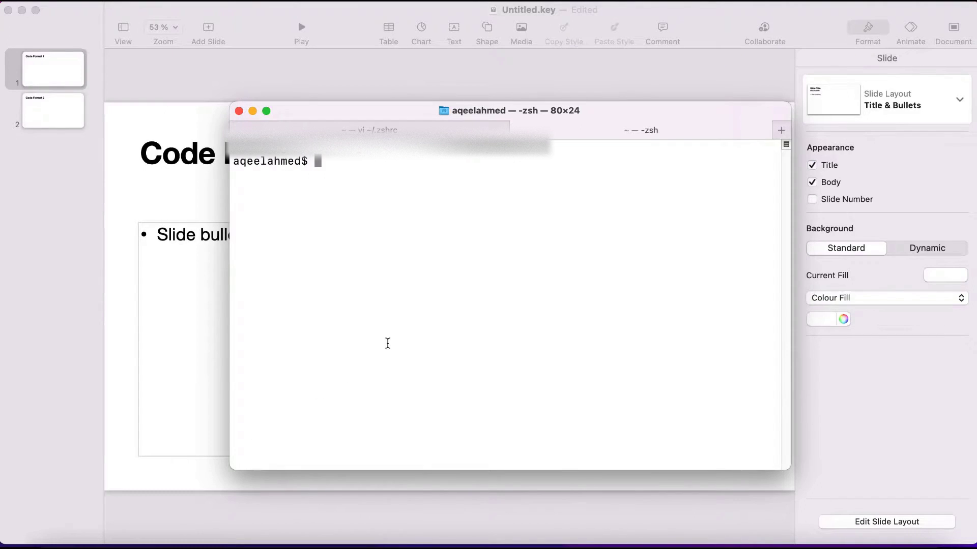
text(p)
key(BackSpace)
text(keycode)
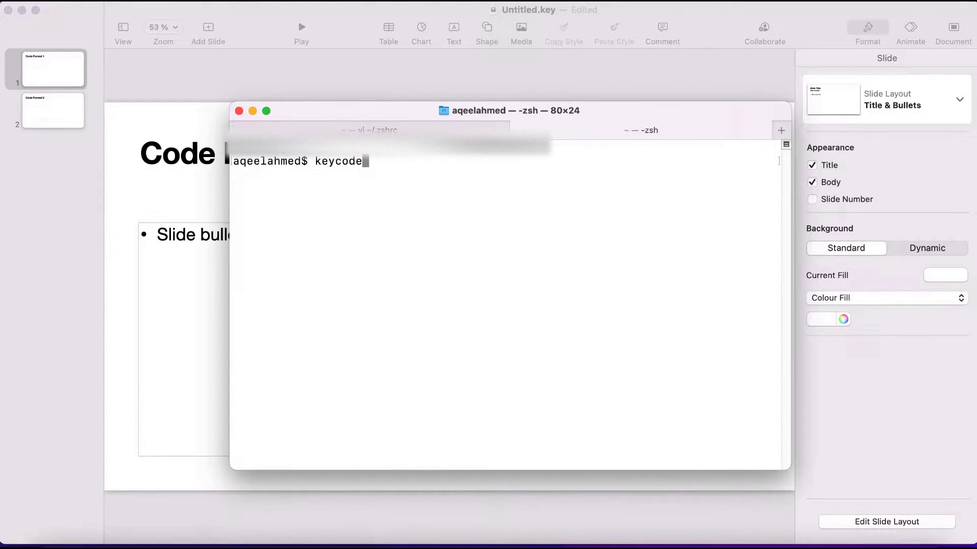
text( 12 python)
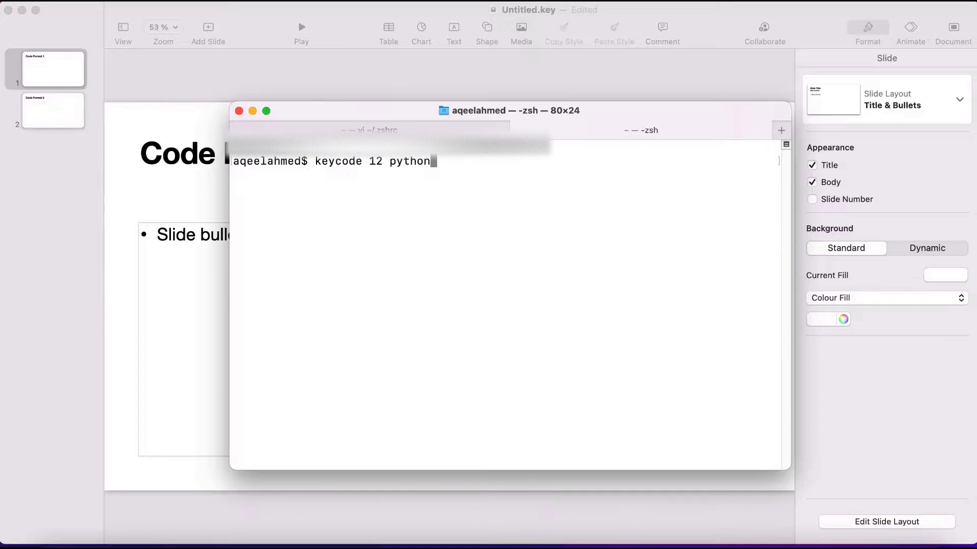
key(Return)
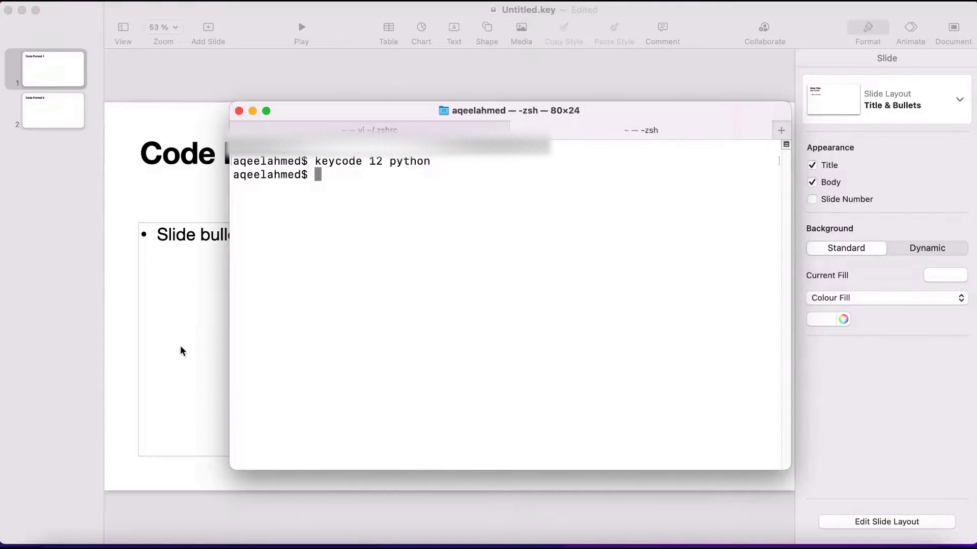
Step: Paste the highlighted Python code onto the slide, then widen and reposition the code box
click(181, 351)
key(super+v)
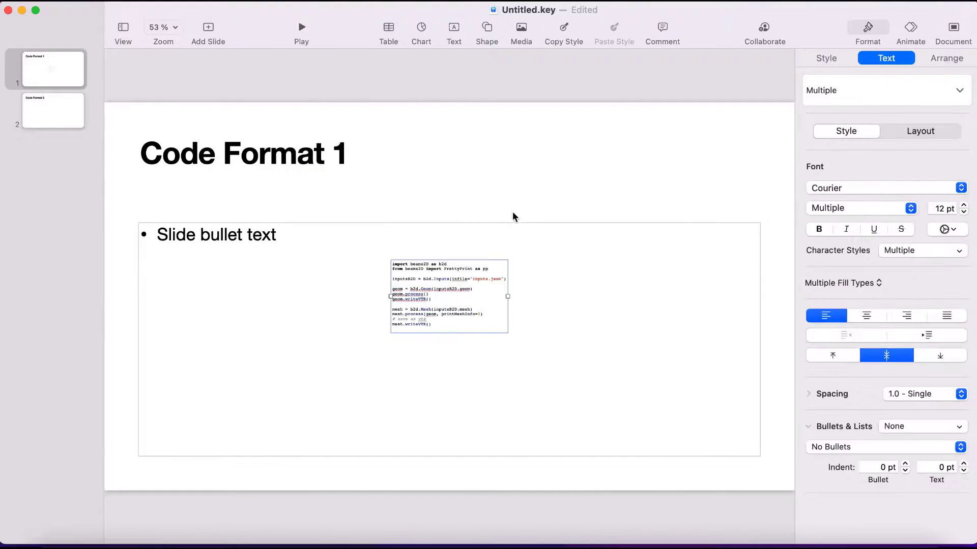
drag(506, 295, 617, 332)
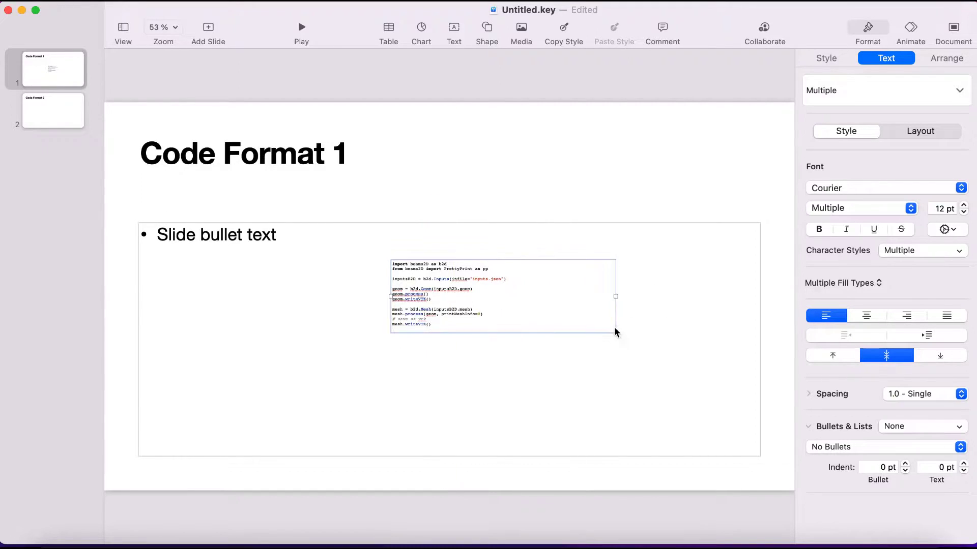
double_click(412, 319)
click(629, 345)
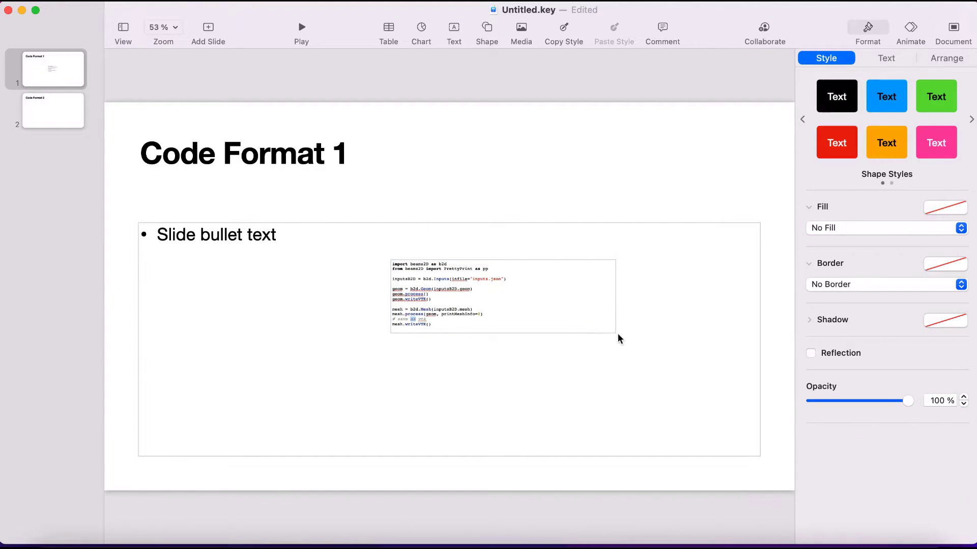
click(616, 334)
mouse_move(616, 334)
mouse_down()
mouse_move(617, 379)
mouse_move(600, 340)
mouse_up()
Step: Select all the code text and raise its font size to 23 pt
click(425, 330)
drag(425, 330, 375, 261)
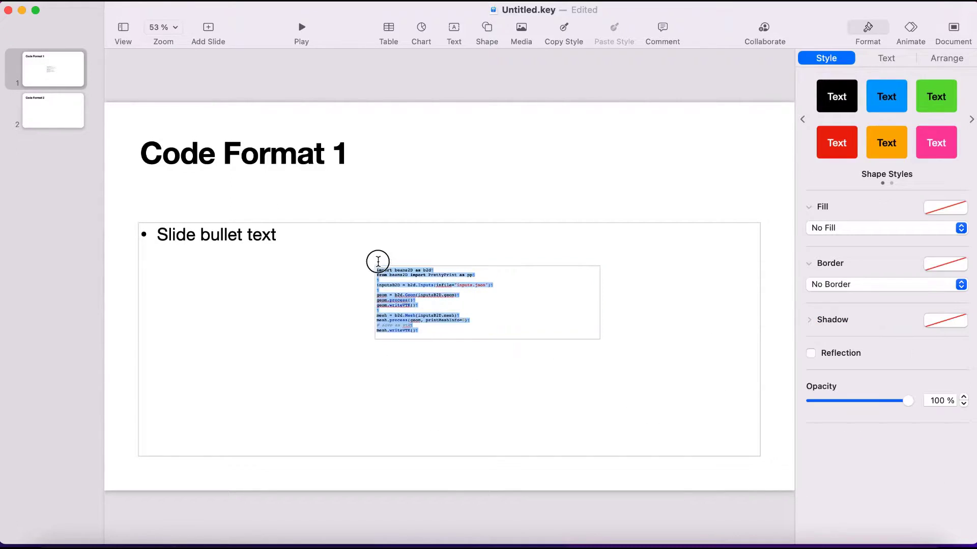
click(886, 58)
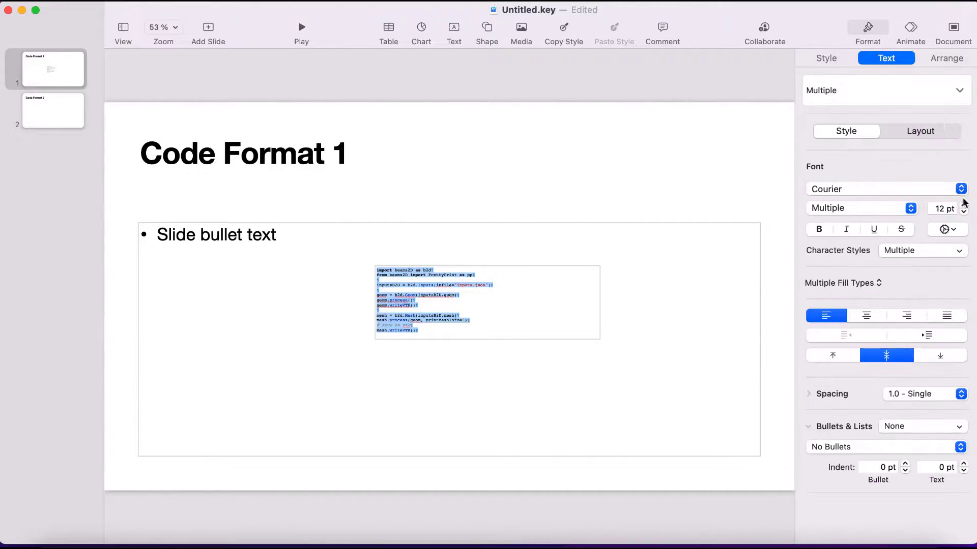
drag(964, 205, 964, 208)
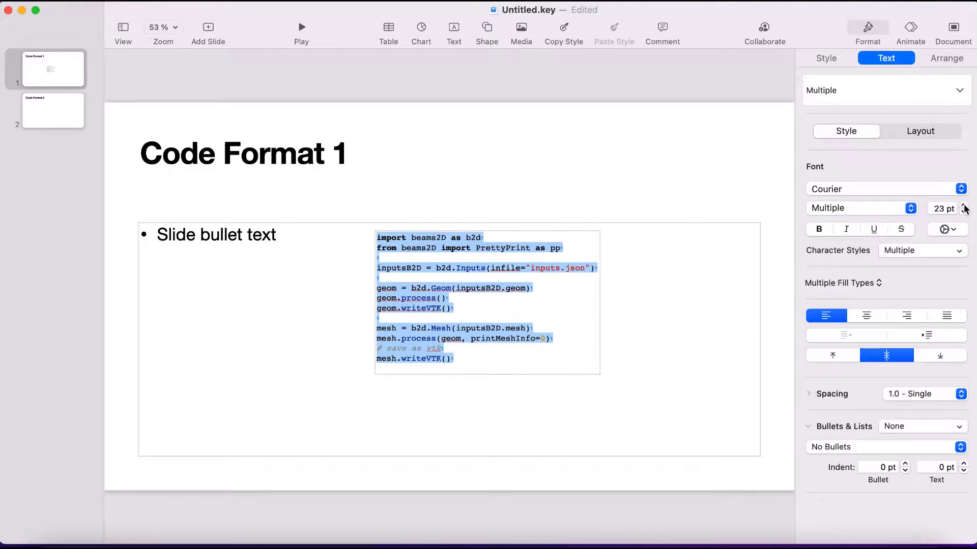
click(389, 368)
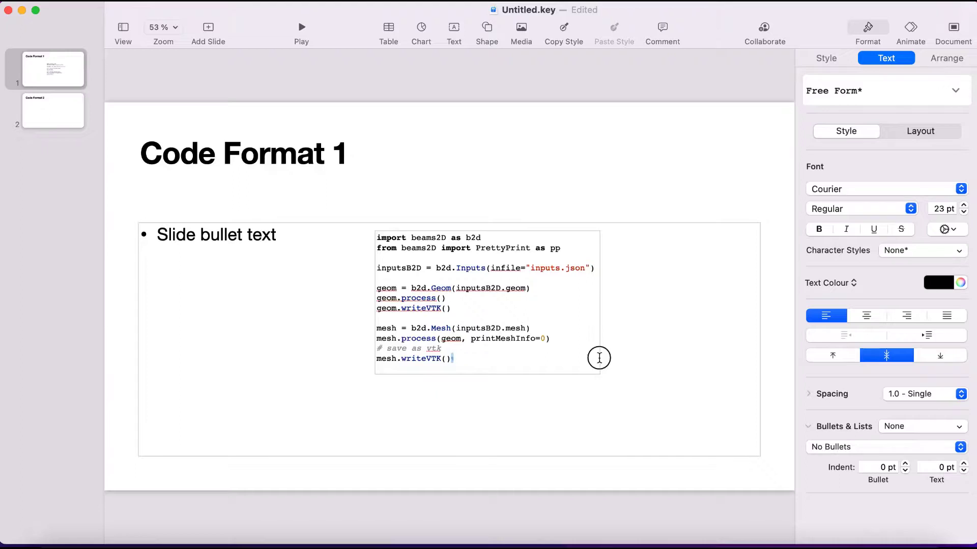
Step: Select the bullet placeholder, then select all the code and step its size up to 28 pt
click(631, 207)
click(381, 223)
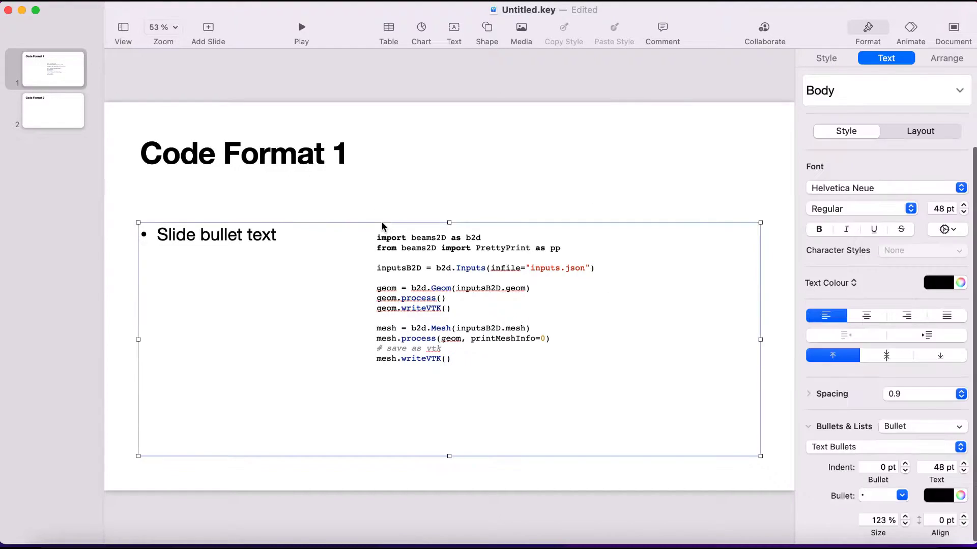
click(476, 246)
click(475, 245)
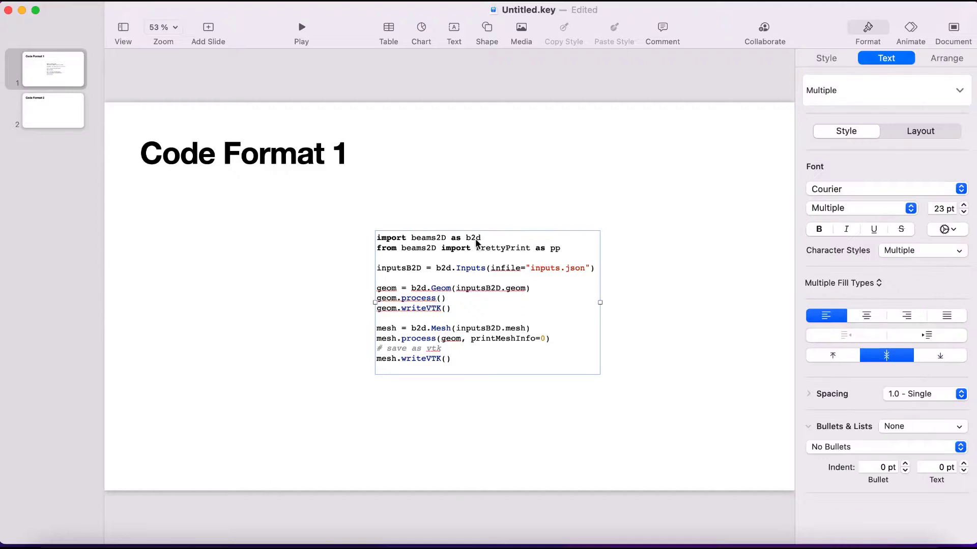
click(382, 374)
drag(470, 361, 349, 239)
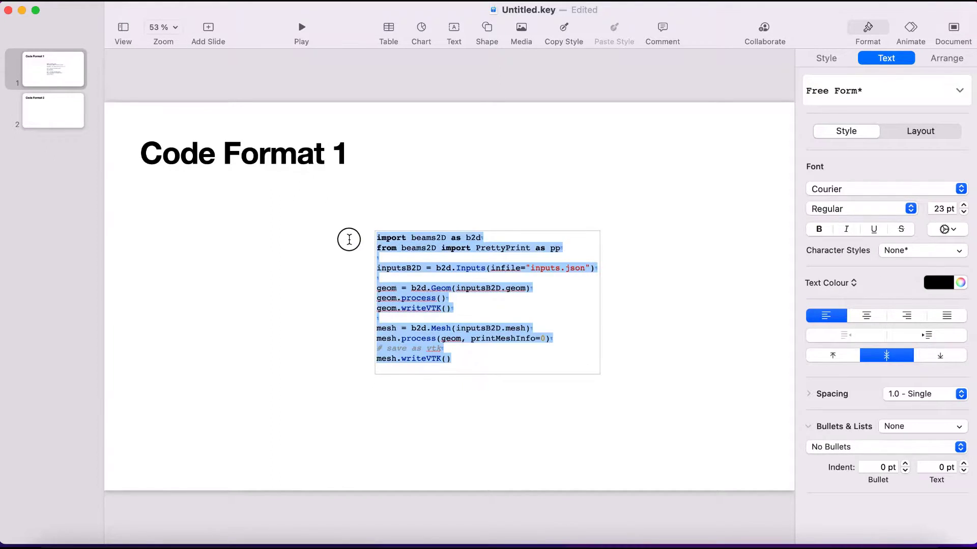
click(963, 206)
click(963, 206)
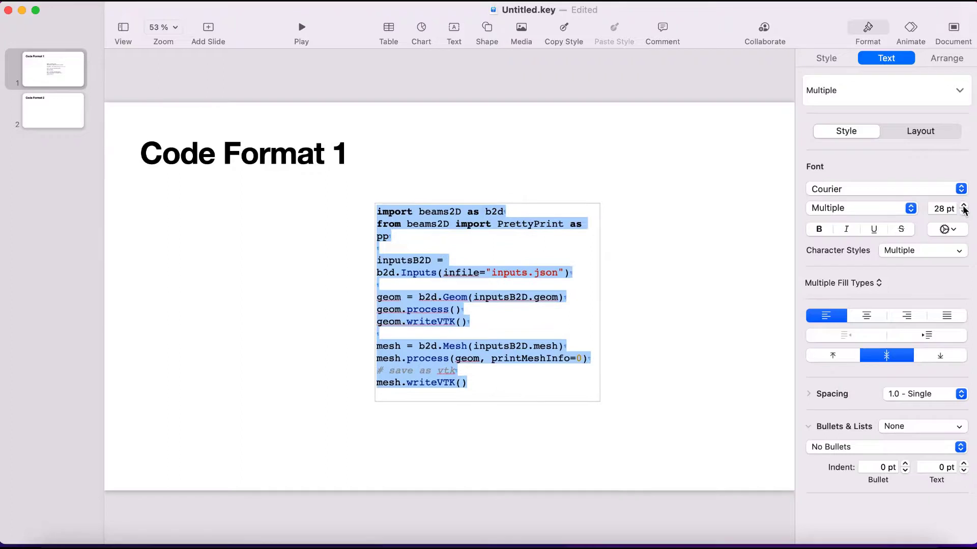
Step: Move the code box further left on the slide
click(377, 403)
click(377, 392)
click(375, 373)
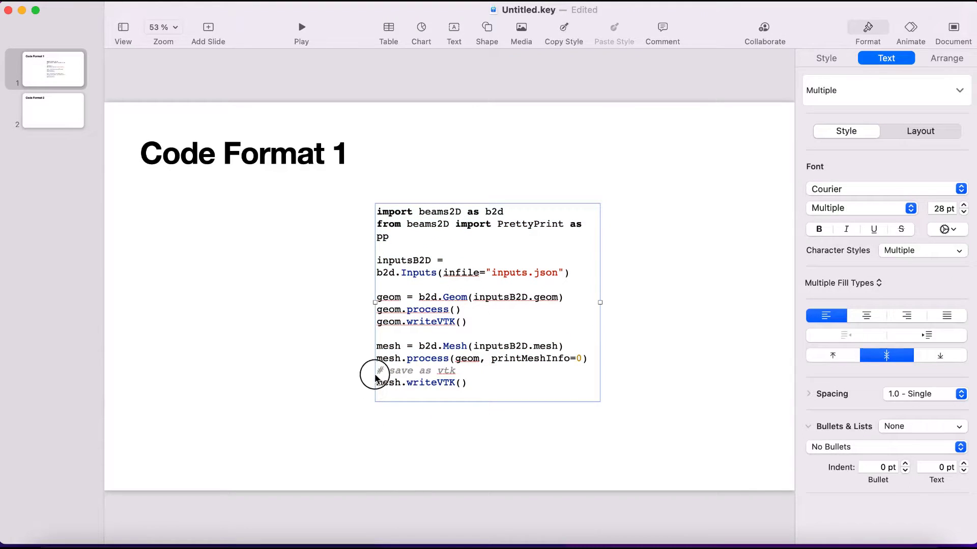
drag(375, 374, 237, 385)
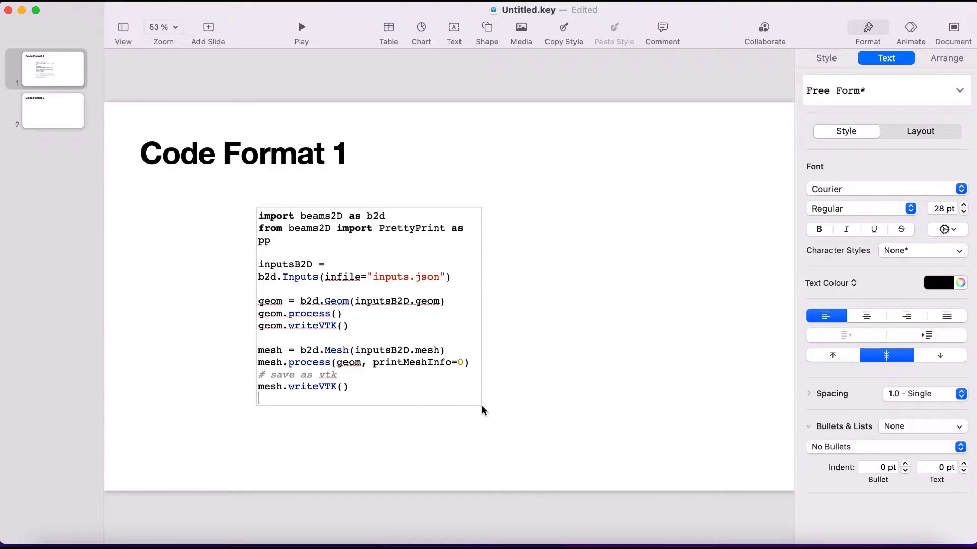
Step: Clear the stray inputsB2D.geom word selection and leave the code box deselected
click(487, 321)
click(397, 300)
double_click(397, 300)
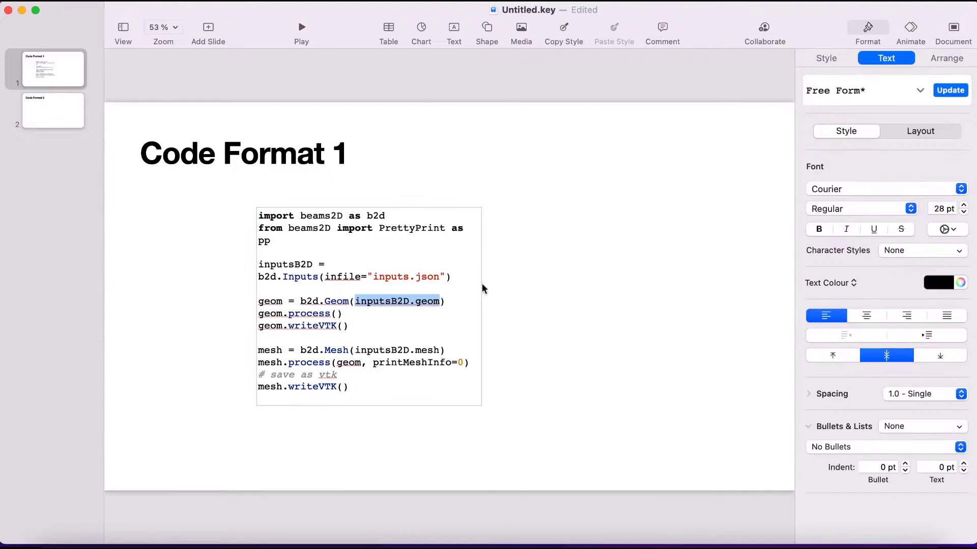
click(480, 299)
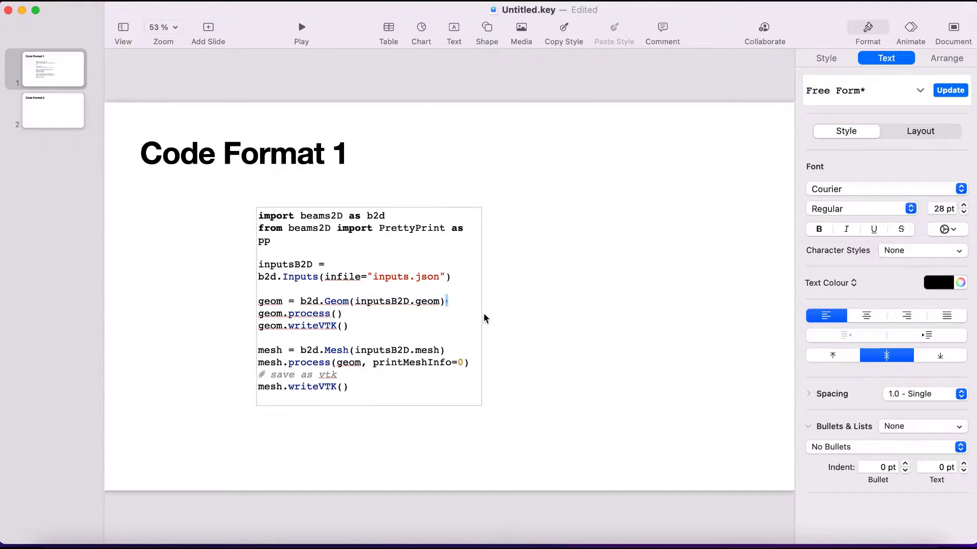
click(439, 409)
click(439, 412)
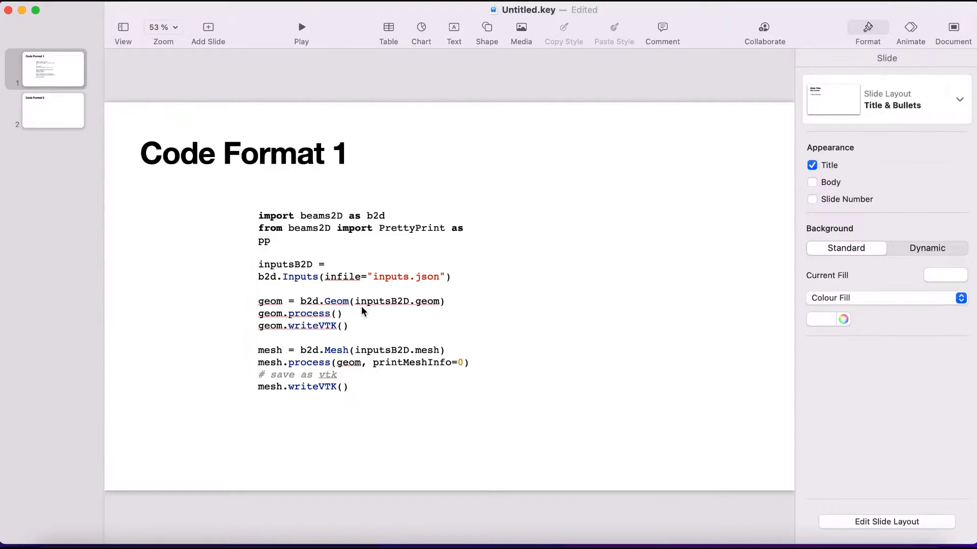
Step: Drag the code box wider so no line wraps, then select the whole inputs.json file
click(467, 300)
drag(483, 306, 666, 307)
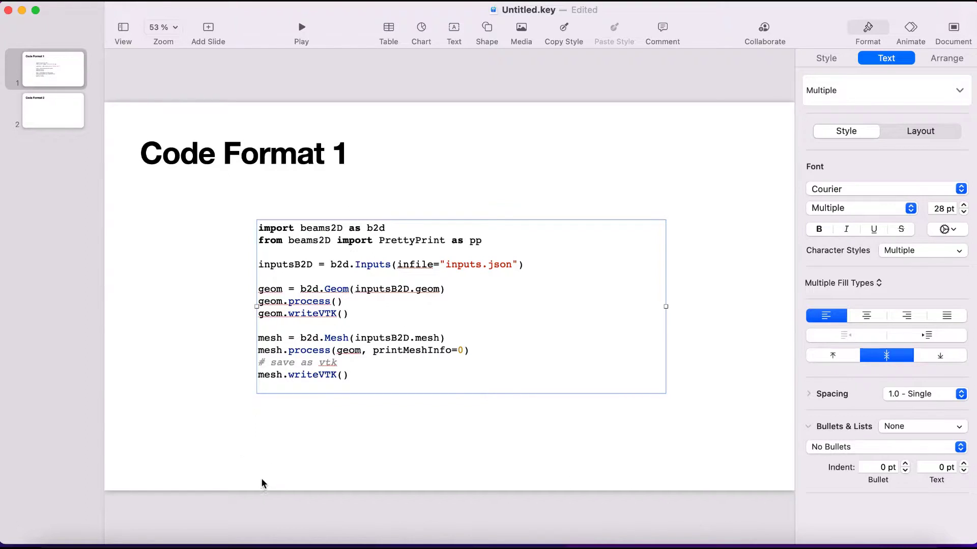
click(127, 539)
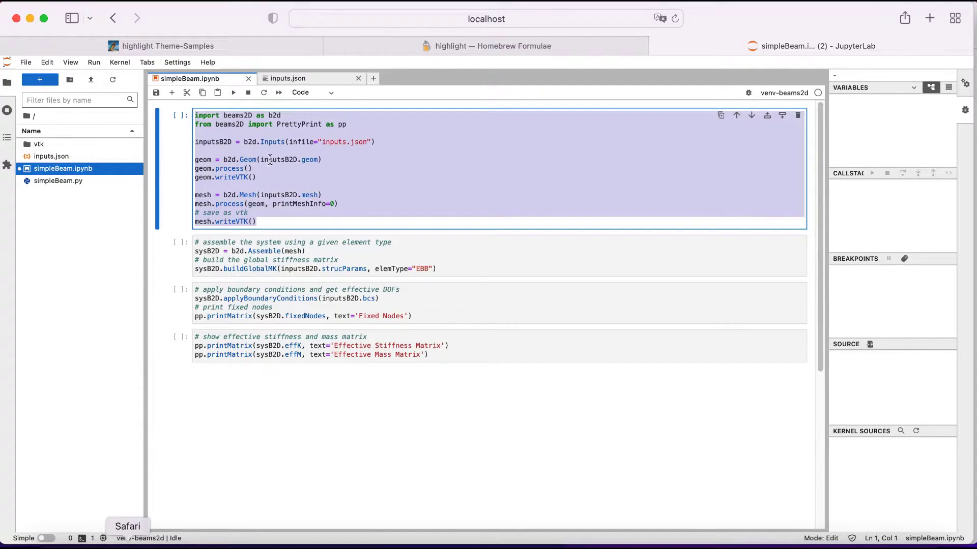
click(313, 80)
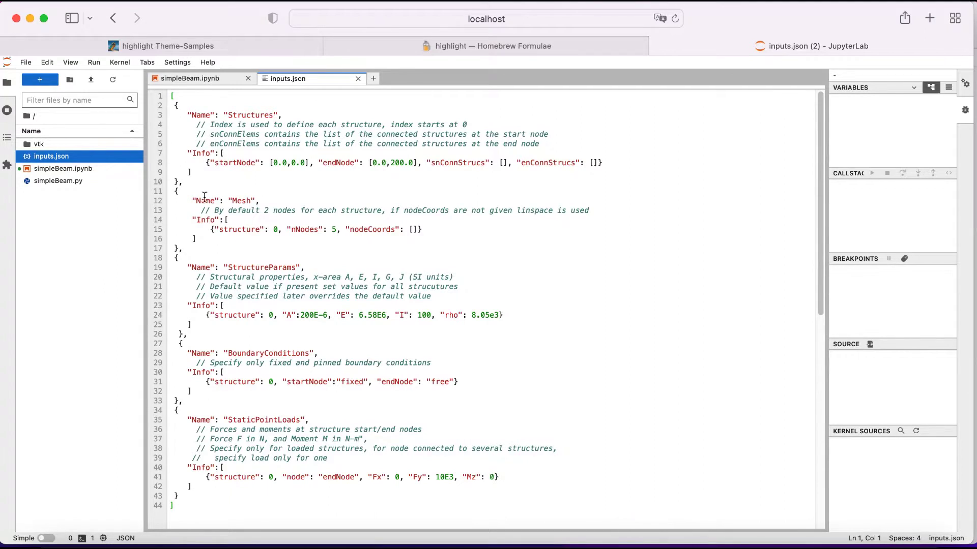
click(192, 144)
drag(171, 97, 312, 506)
scroll(315, 508, down, 2)
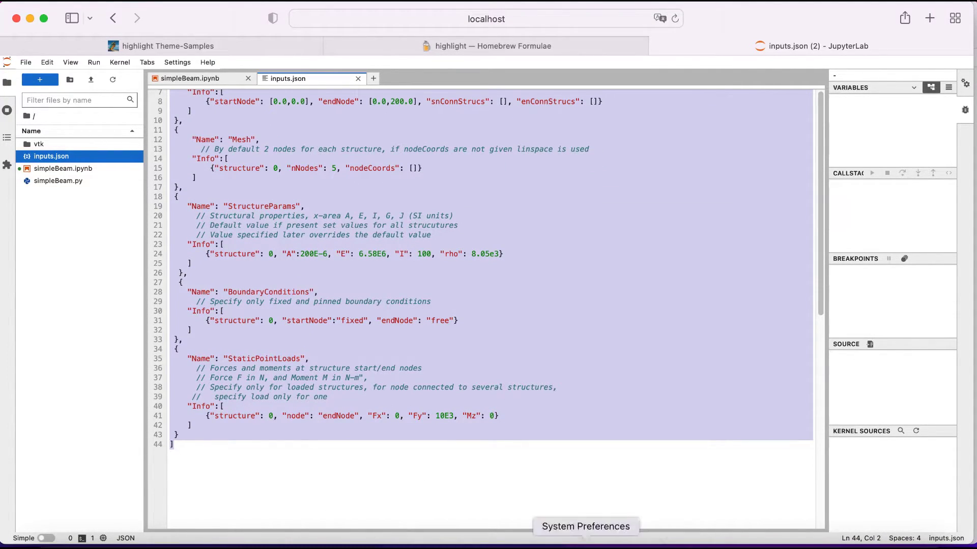
Step: Recall the previous command and edit it to run 'keycode 14 json'
click(165, 534)
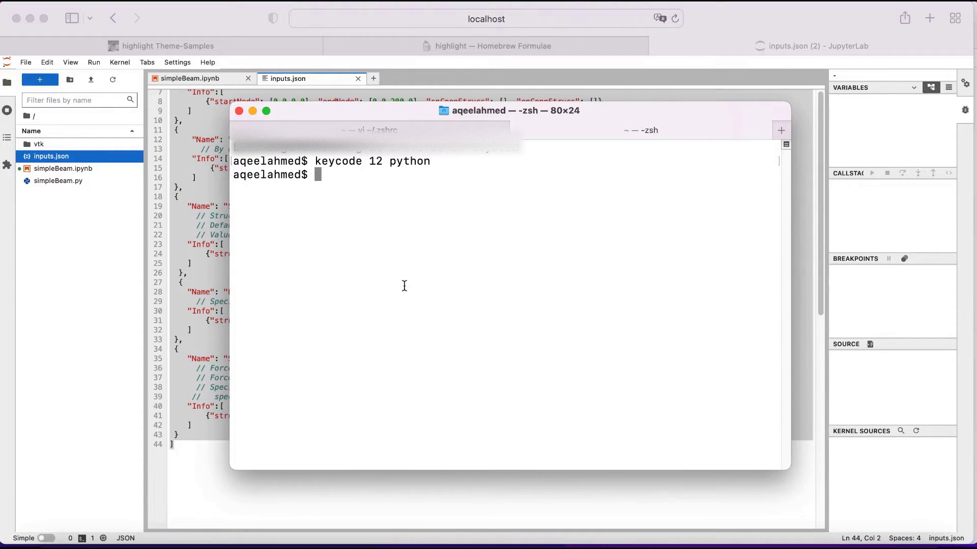
key(Up)
key(BackSpace)
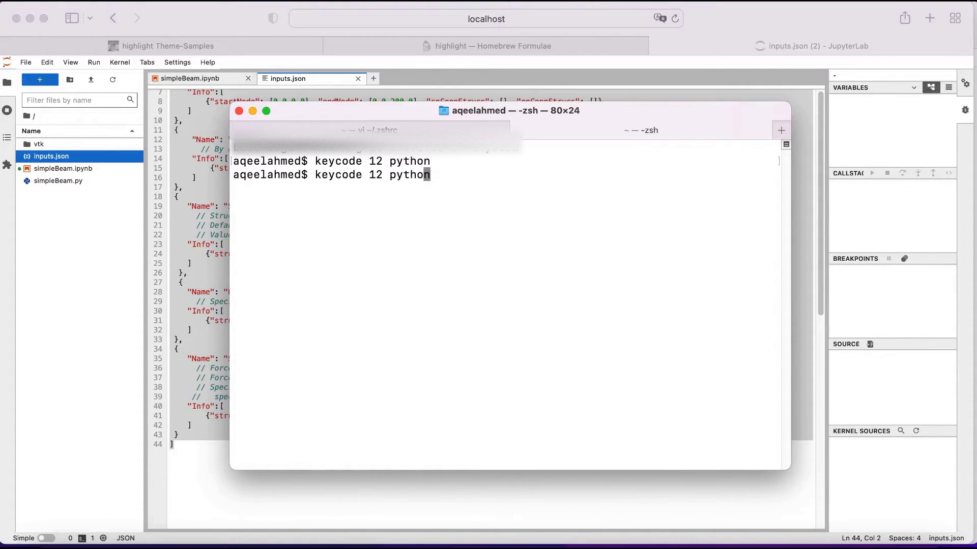
key(BackSpace)
key(BackSpace)
key(BackSpace)
key(BackSpace)
key(BackSpace)
text(json)
key(Left)
key(Left)
key(Left)
key(Left)
key(Left)
key(BackSpace)
text(4)
key(Return)
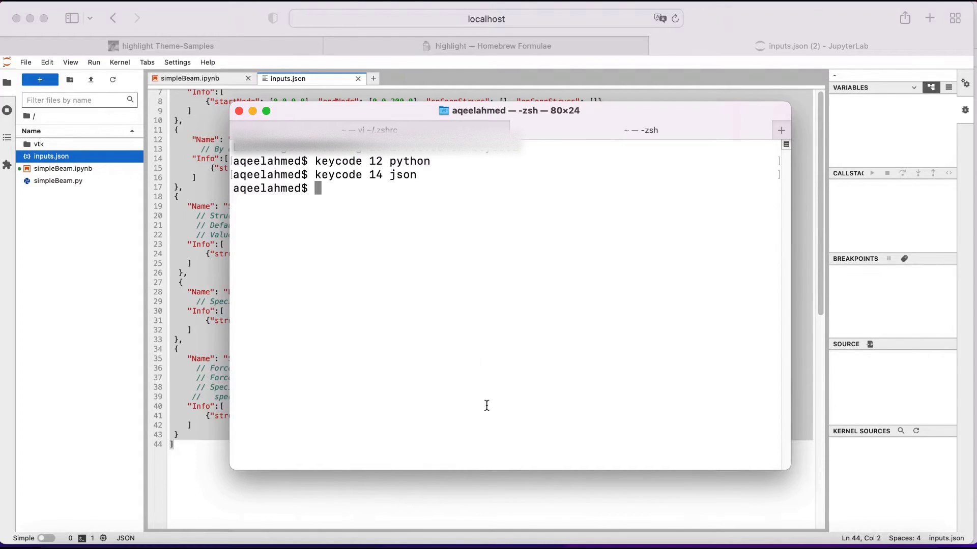
Step: On slide 2, replace the bullet placeholder with the pasted JSON code and move it up-right
click(791, 538)
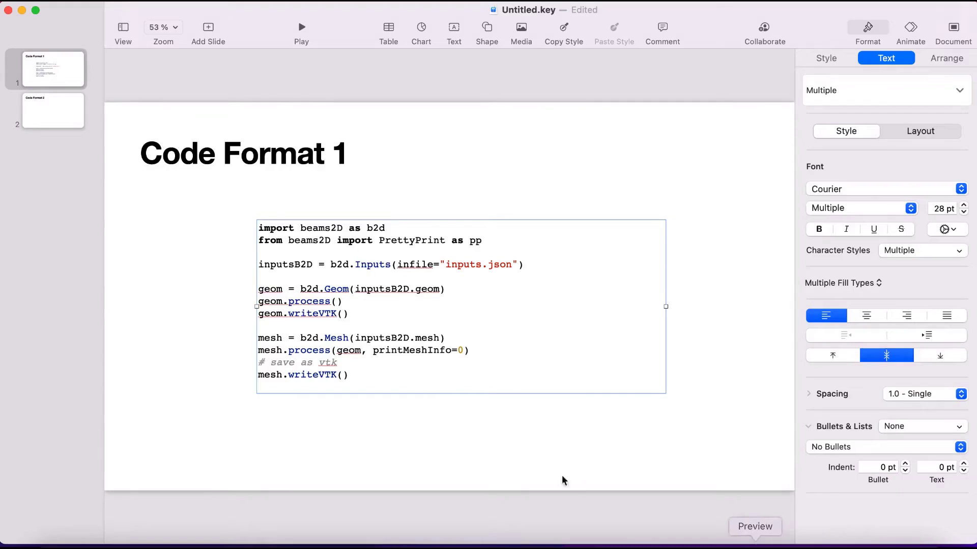
click(72, 114)
click(233, 224)
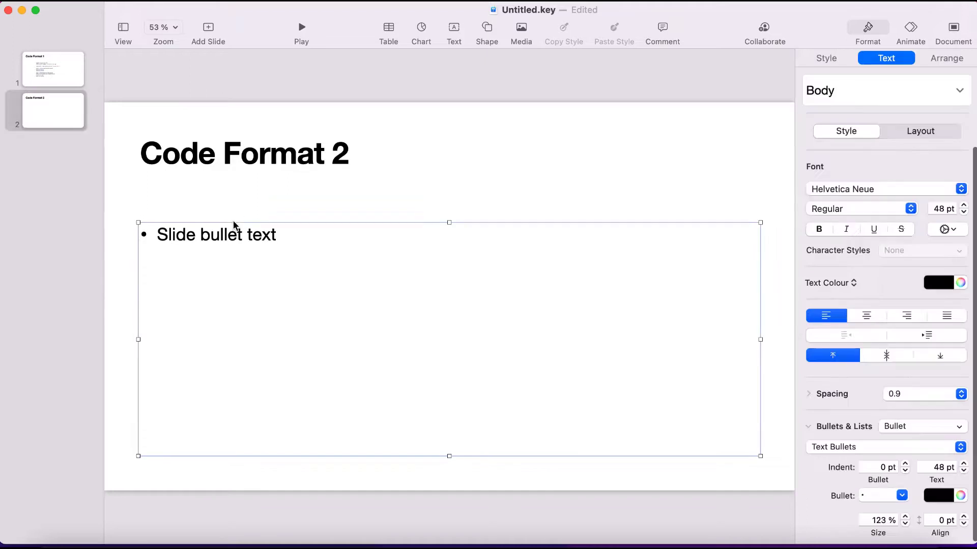
key(Delete)
key(super+v)
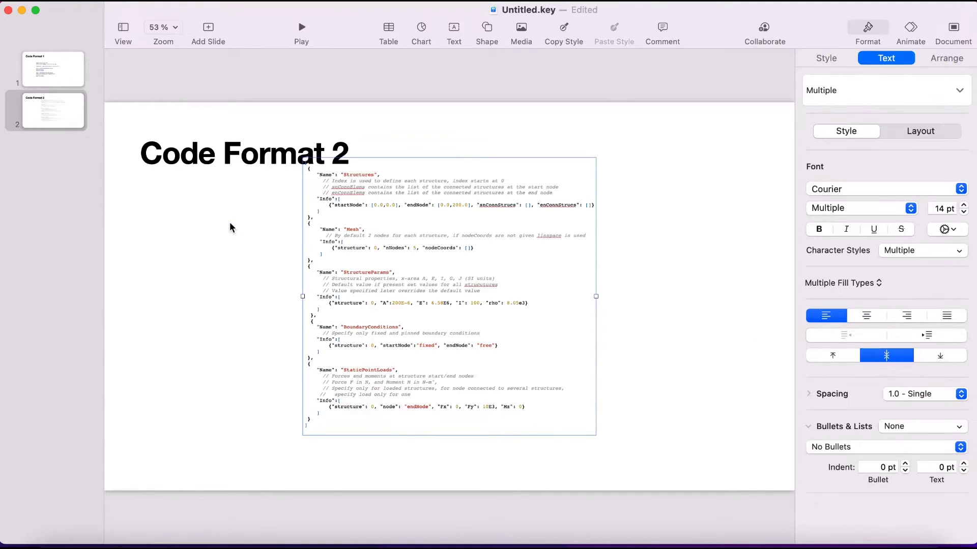
drag(432, 175, 544, 146)
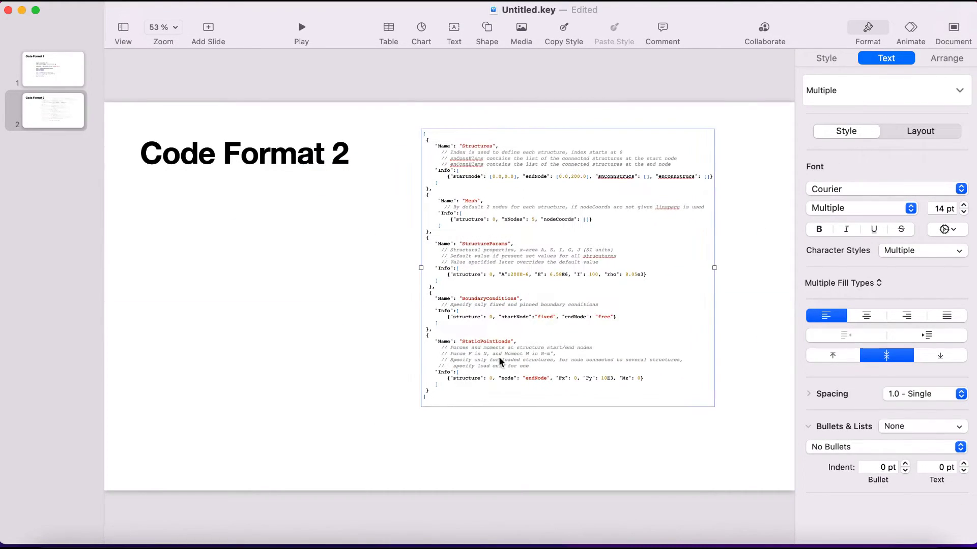
Step: Select all the JSON code text and enlarge it to 17 pt
click(448, 395)
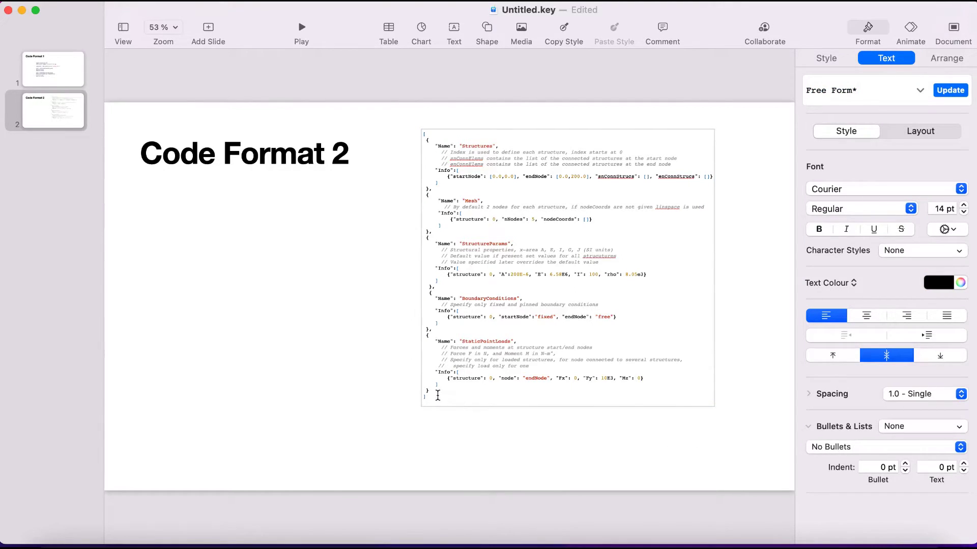
click(438, 396)
key(super+a)
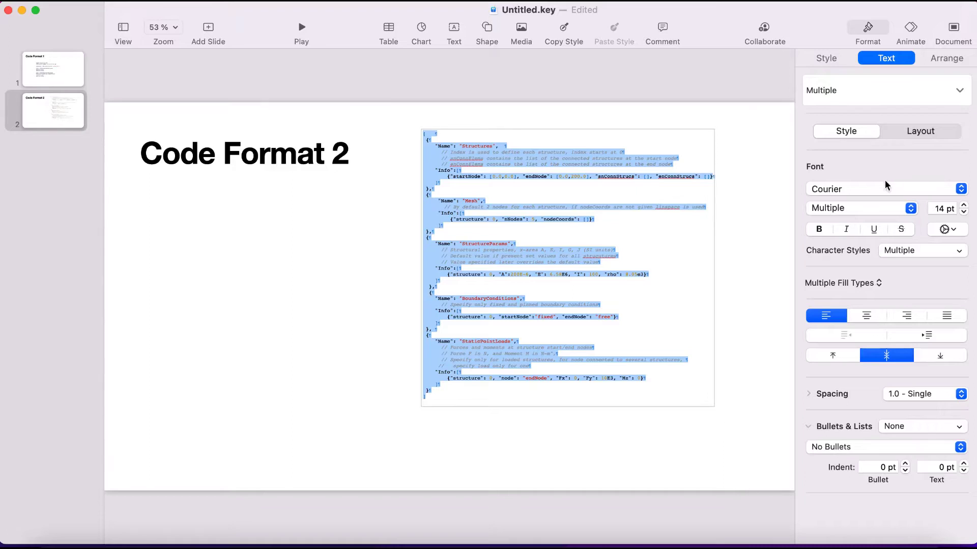
click(963, 205)
click(963, 205)
click(963, 205)
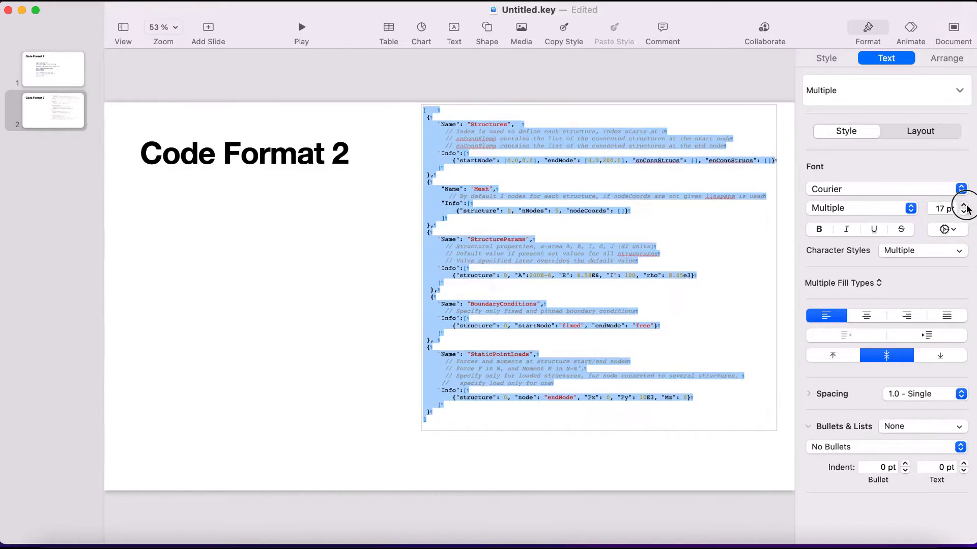
Step: Nudge the JSON code box down and left with Shift-arrow keys
click(453, 440)
click(454, 428)
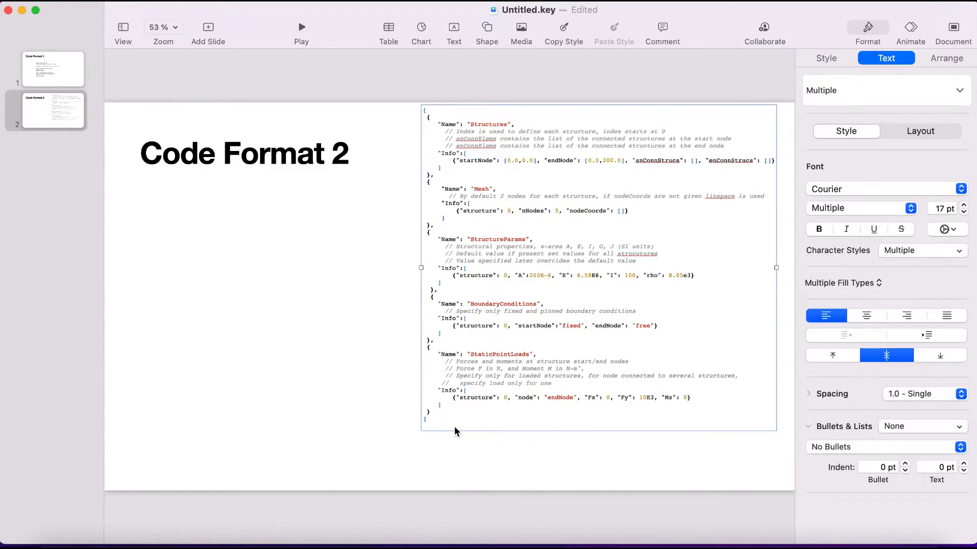
key(shift+Down)
key(shift+Down)
key(shift+Down)
key(shift+Down)
key(shift+Down)
key(shift+Down)
key(shift+Down)
key(shift+Down)
key(shift+Left)
key(shift+Left)
key(shift+Left)
key(shift+Left)
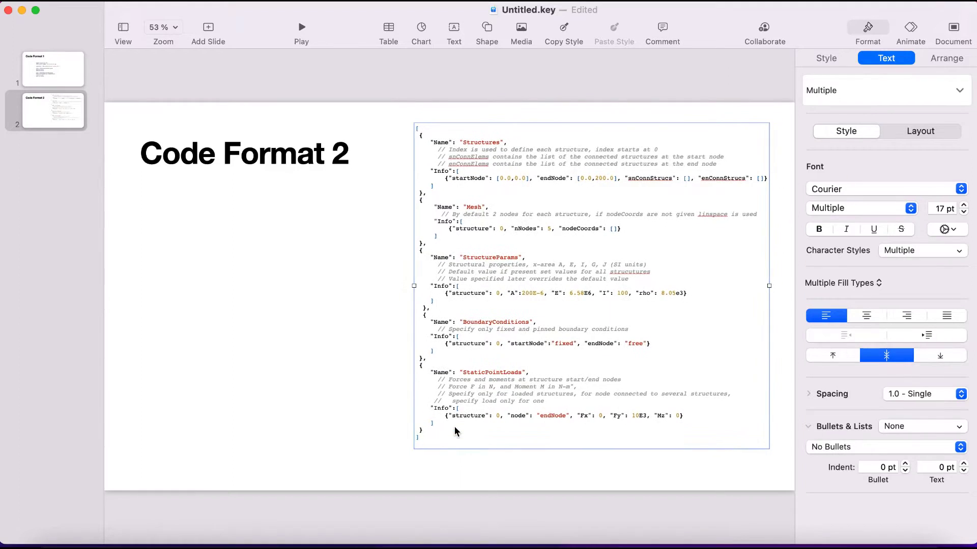
key(shift+Down)
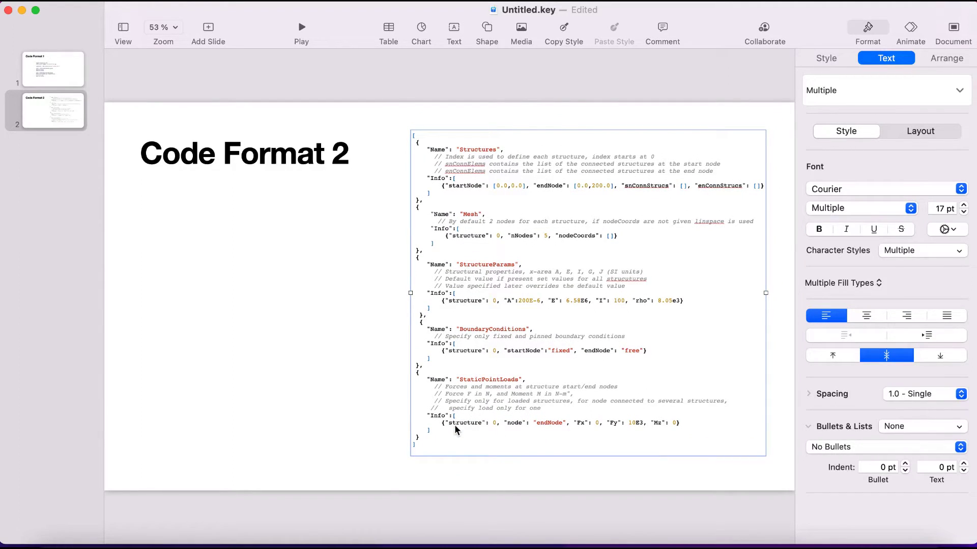
Step: Open the Homebrew highlight page, glance at Theme-Samples, and select 'brew install highlight'
click(142, 542)
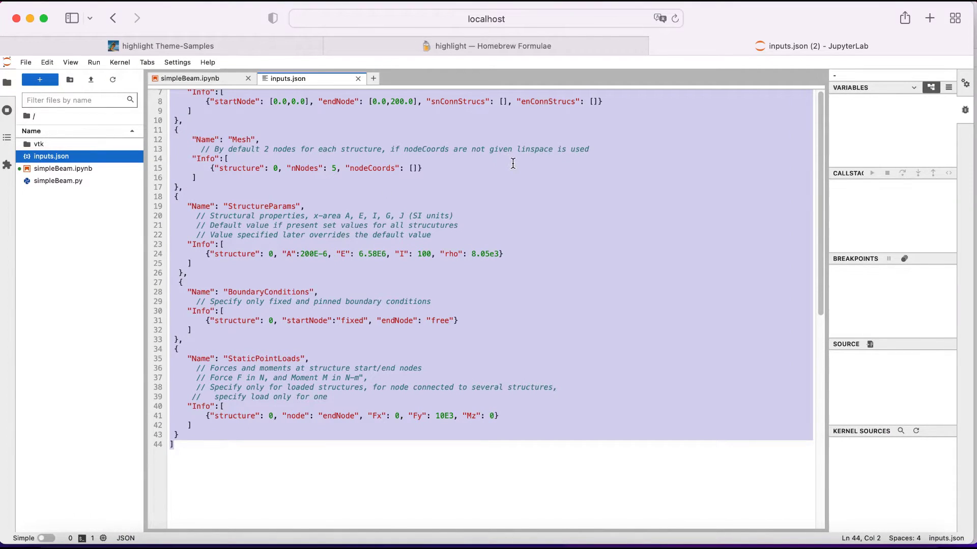
click(468, 50)
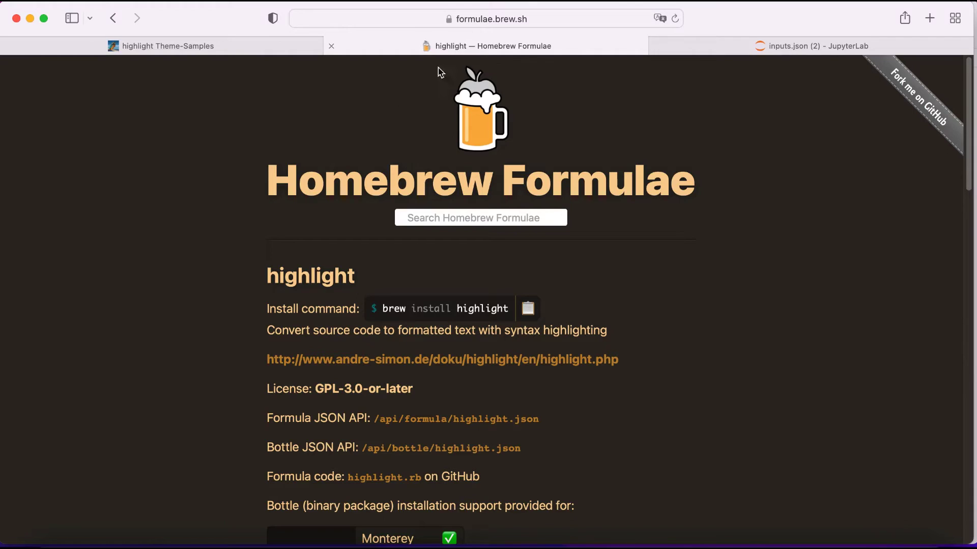
click(195, 53)
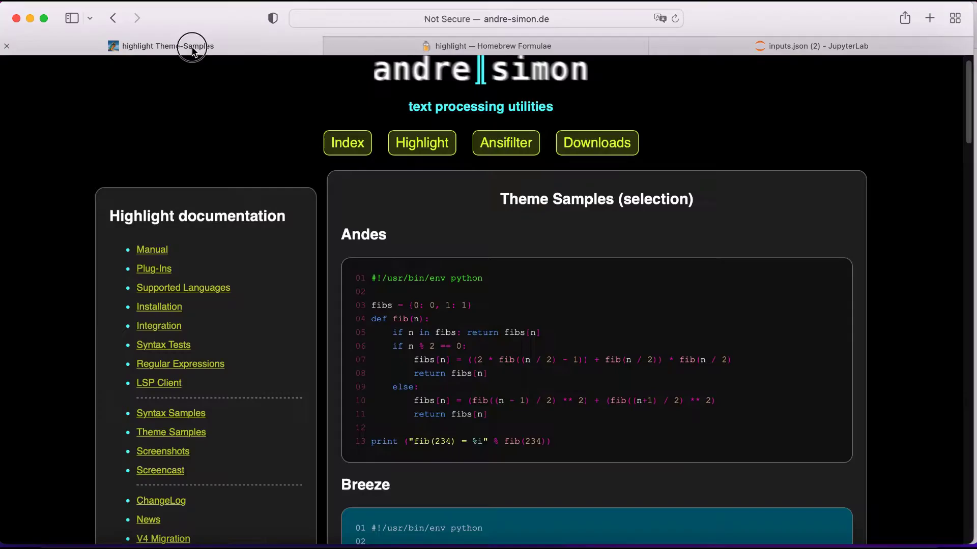
scroll(483, 267, up, 1)
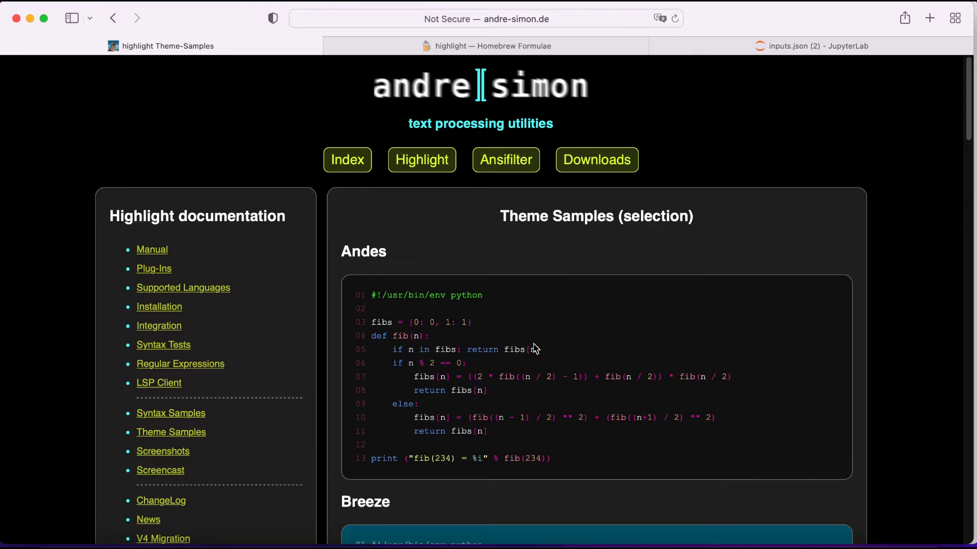
scroll(529, 341, down, 5)
click(448, 47)
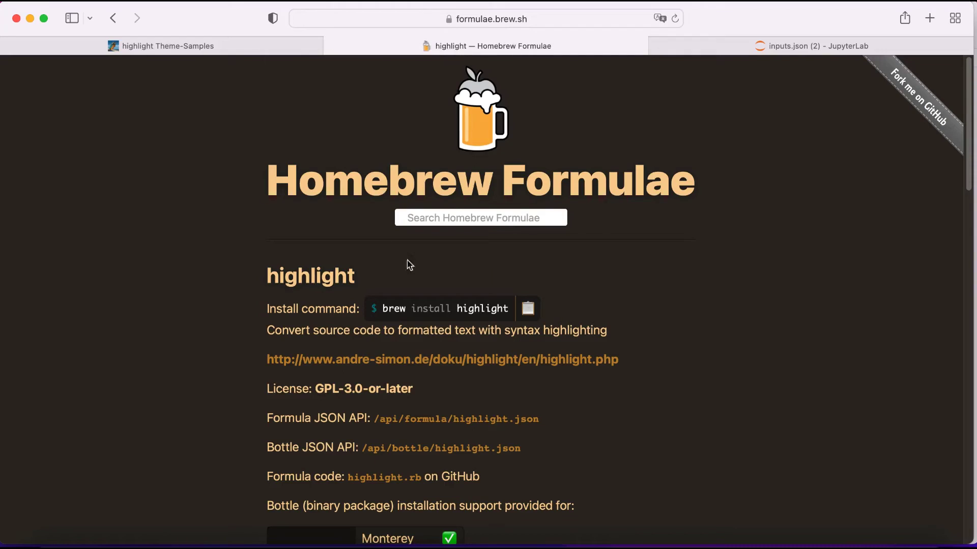
double_click(419, 310)
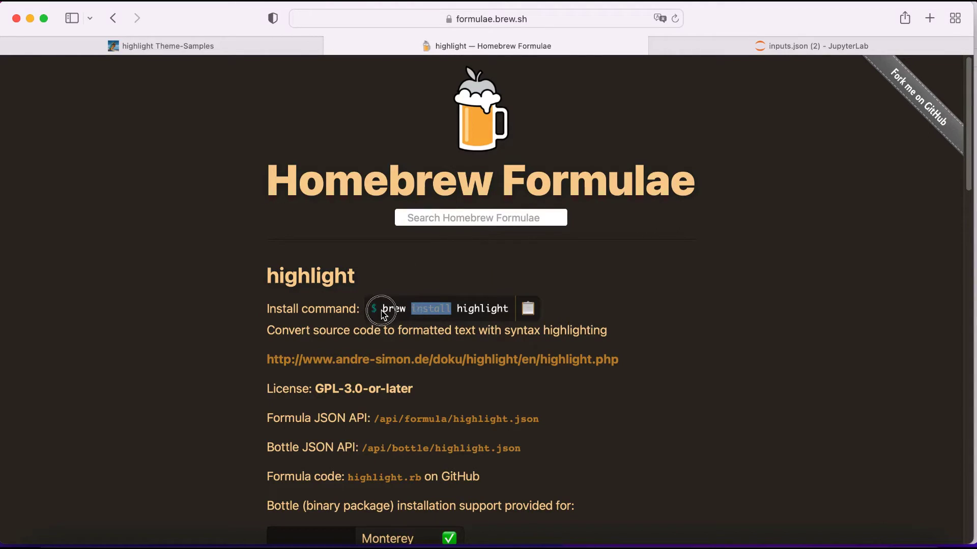
drag(382, 308, 510, 308)
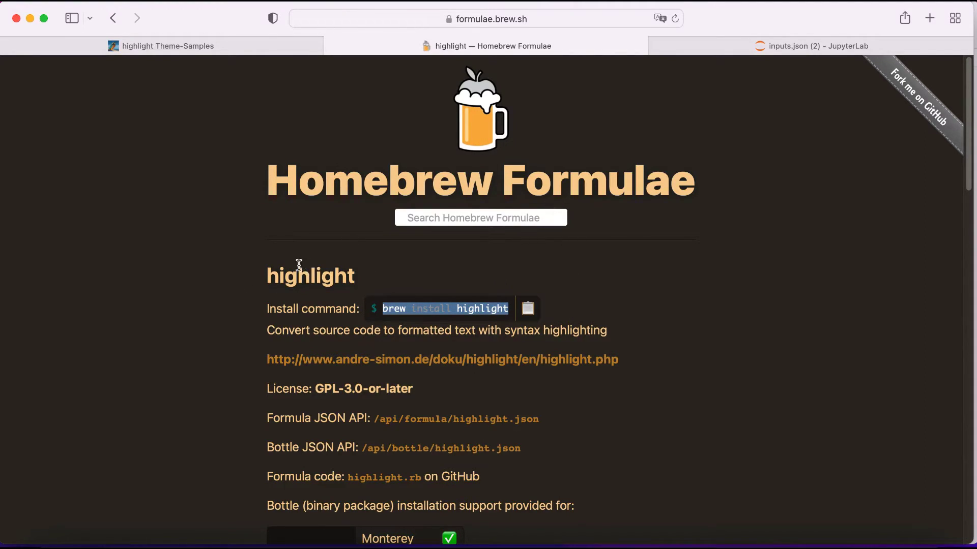
Step: Quit the open vi session without saving using :q!
click(165, 542)
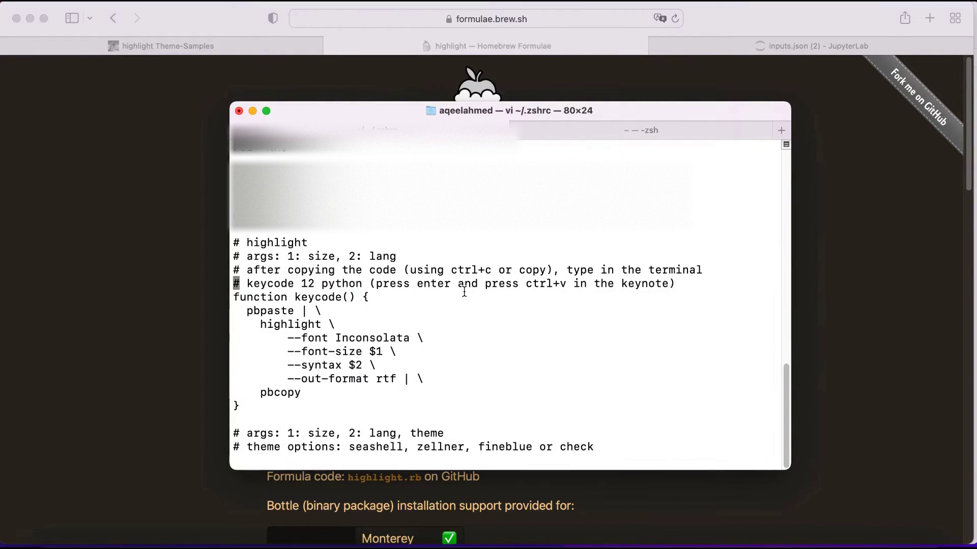
text(:q)
key(BackSpace)
text(g)
key(Return)
text(:q)
key(BackSpace)
key(BackSpace)
text(:q!)
key(Return)
Step: Open ~/.zshrc in vi using tab completion
text(vi ~/)
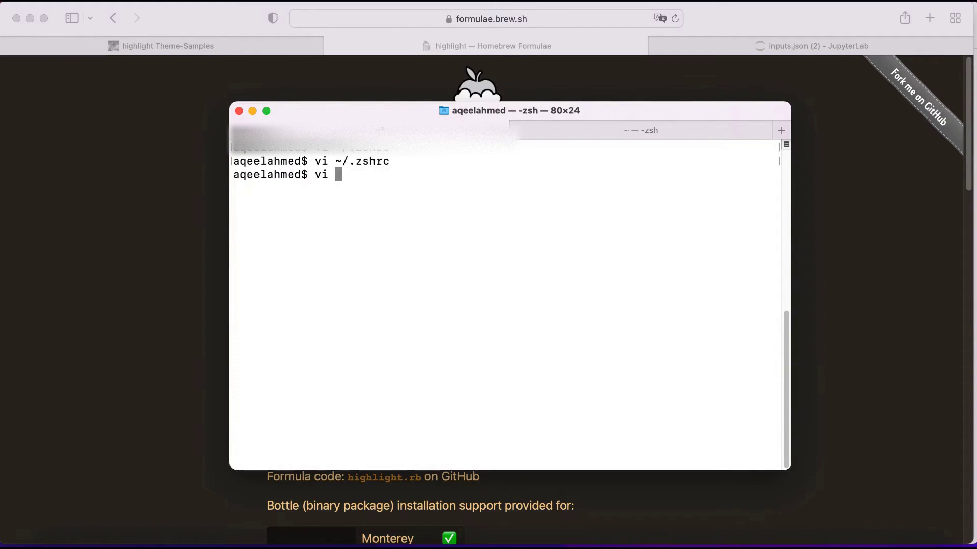
text(.zsh)
key(BackSpace)
key(BackSpace)
text(sh)
key(Tab)
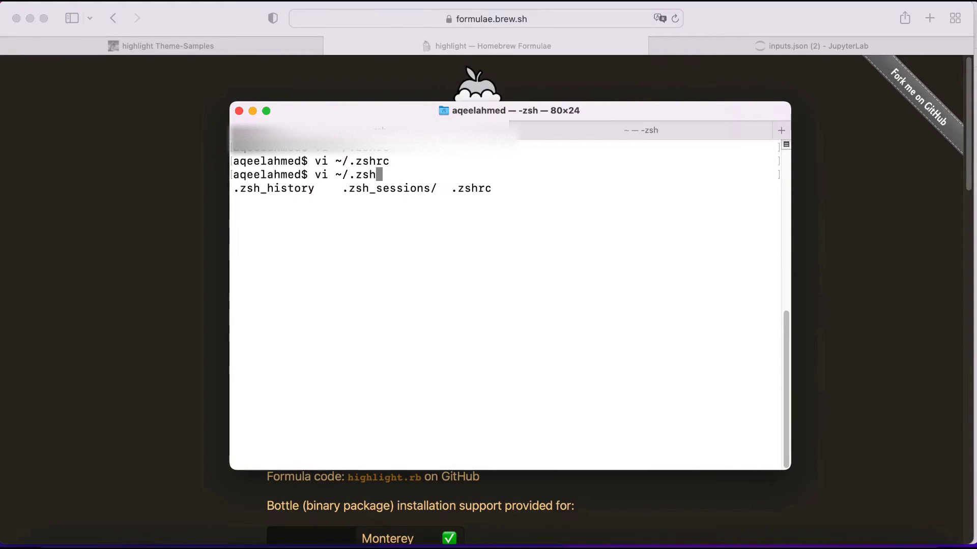
text(r)
key(Tab)
key(Return)
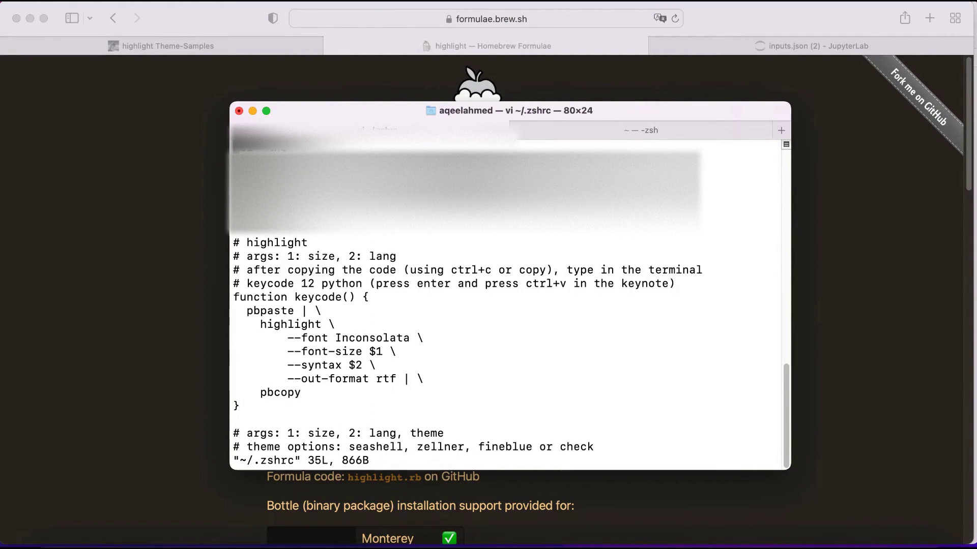
Step: Move through the keycode functions, tracing the pbpaste and highlight lines
key(j)
key(j)
key(j)
key(j)
key(j)
key(j)
key(j)
key(j)
key(j)
key(j)
key(j)
key(j)
key(j)
key(j)
key(j)
key(j)
key(j)
key(j)
key(k)
key(k)
key(k)
key(k)
key(k)
key(k)
key(k)
key(k)
key(k)
key(k)
key(k)
key(k)
key(k)
key(k)
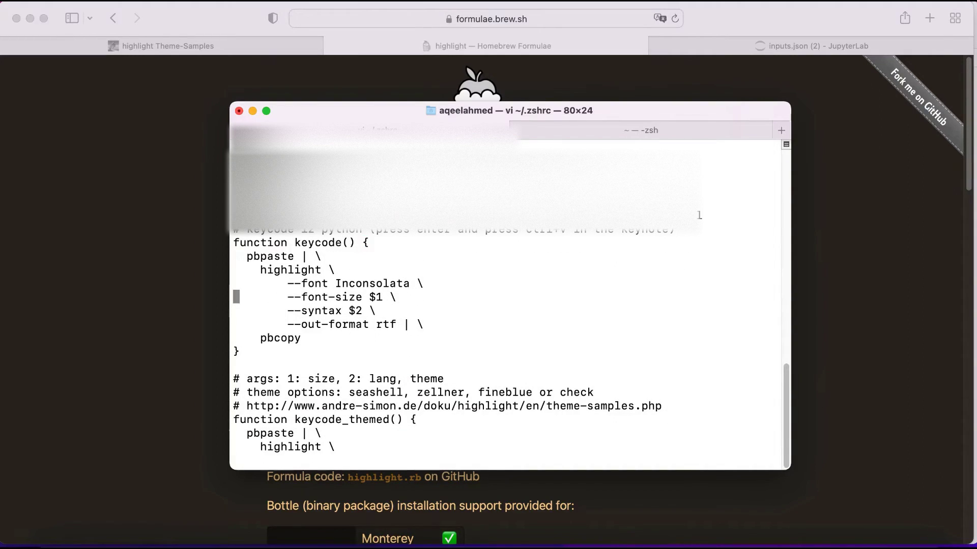
key(j)
key(j)
key(k)
key(l)
key(l)
key(l)
key(j)
key(h)
key(k)
key(l)
key(l)
key(j)
key(l)
key(l)
key(l)
key(l)
key(l)
key(l)
key(l)
key(l)
Step: Point out the --font, --syntax and --style options, then select the first notebook cell's code
key(Down)
key(Down)
key(Up)
key(Down)
key(Down)
key(Down)
key(Down)
key(Down)
key(Down)
key(Down)
key(Down)
key(Down)
key(Down)
key(Down)
key(Down)
key(Down)
key(Down)
key(Down)
key(Down)
key(Down)
key(Down)
key(Down)
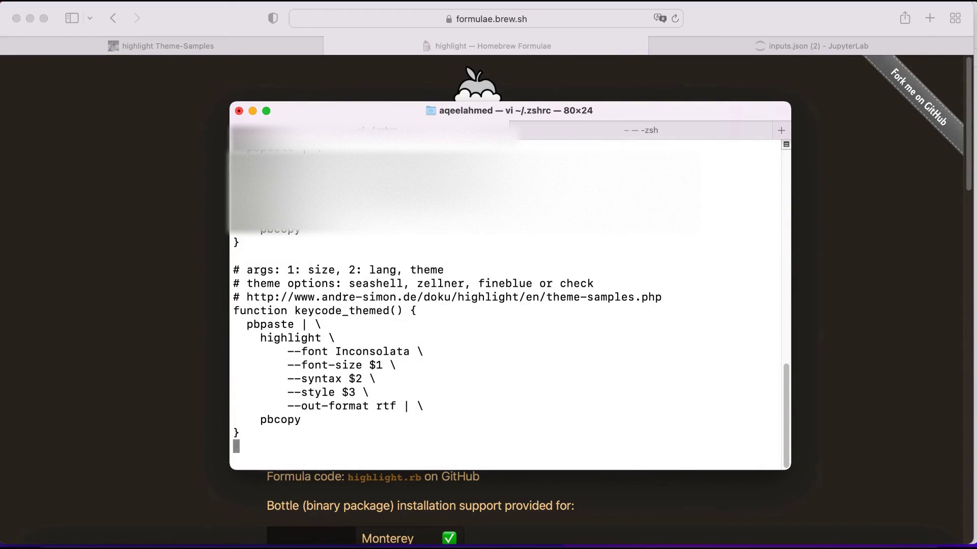
key(%)
key(Down)
key(Down)
key(Down)
key(Down)
key(Down)
key(Down)
key(Down)
key(Up)
key(Up)
key(Up)
key(Up)
key(Up)
key(Up)
key(Up)
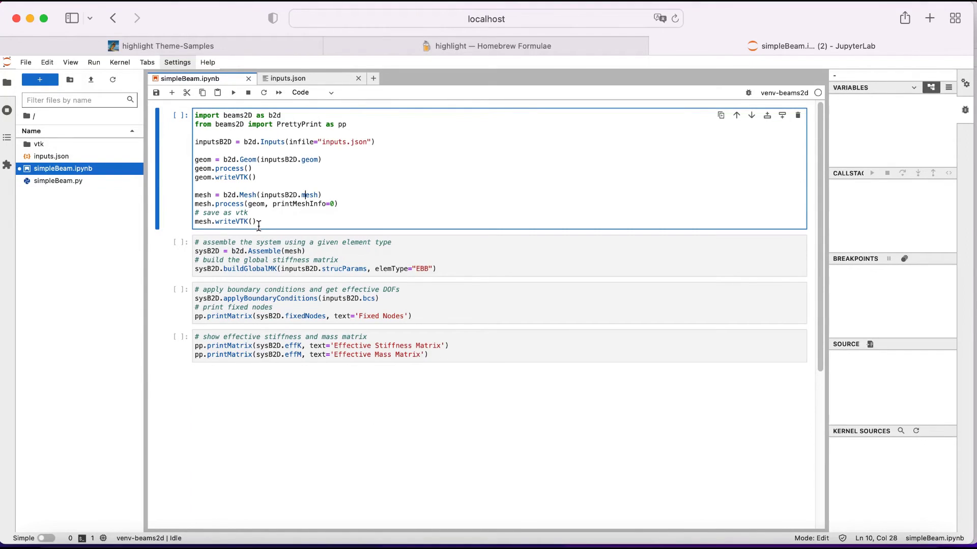
drag(263, 226, 195, 115)
key(super+c)
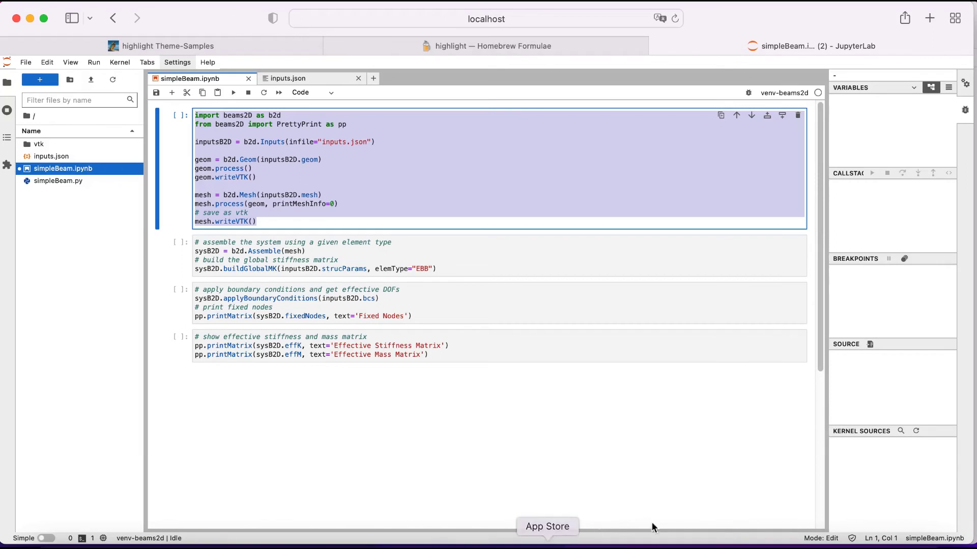
Step: Rerun 'keycode_themed 20 python zellner' from the Terminal history
click(165, 543)
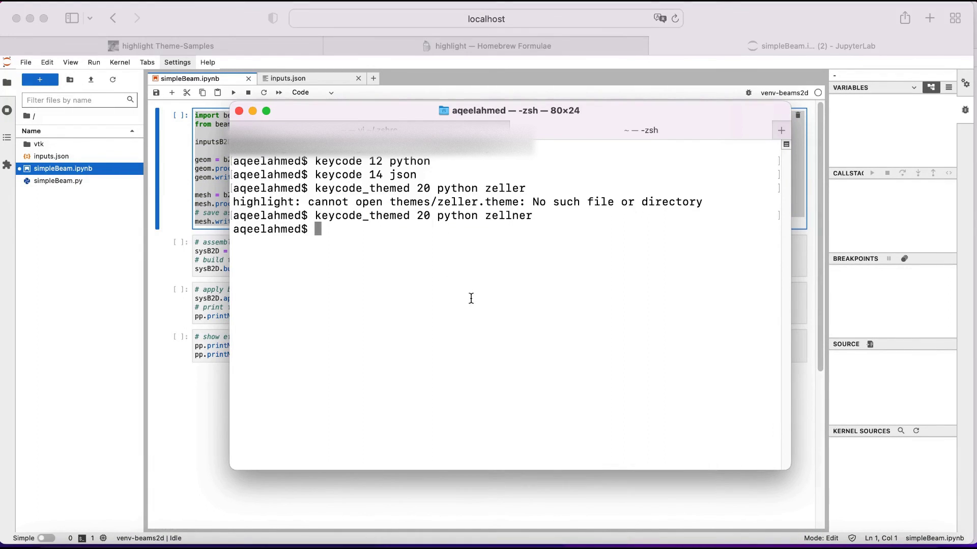
key(Up)
key(Return)
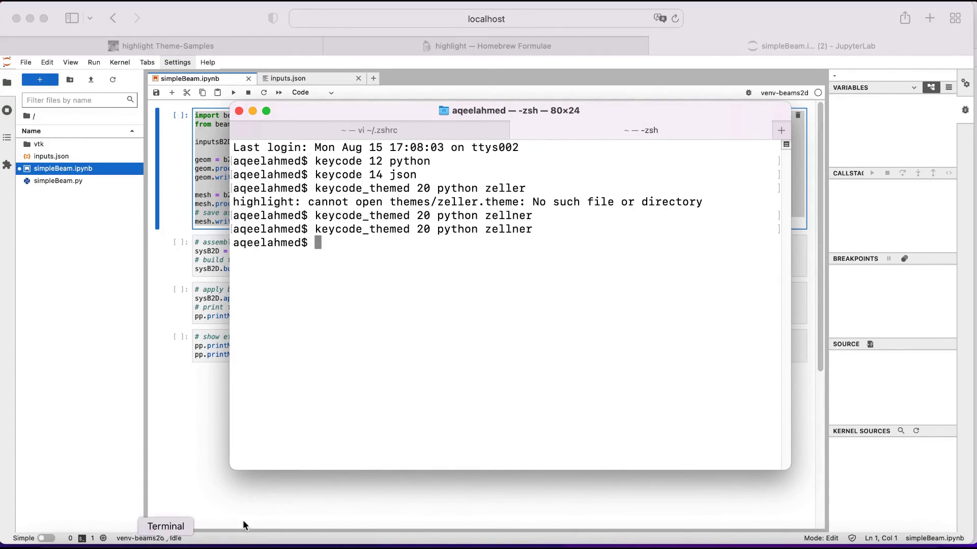
Step: Paste the zellner-themed code onto slide 1, move it right, and select its text
click(793, 542)
click(627, 287)
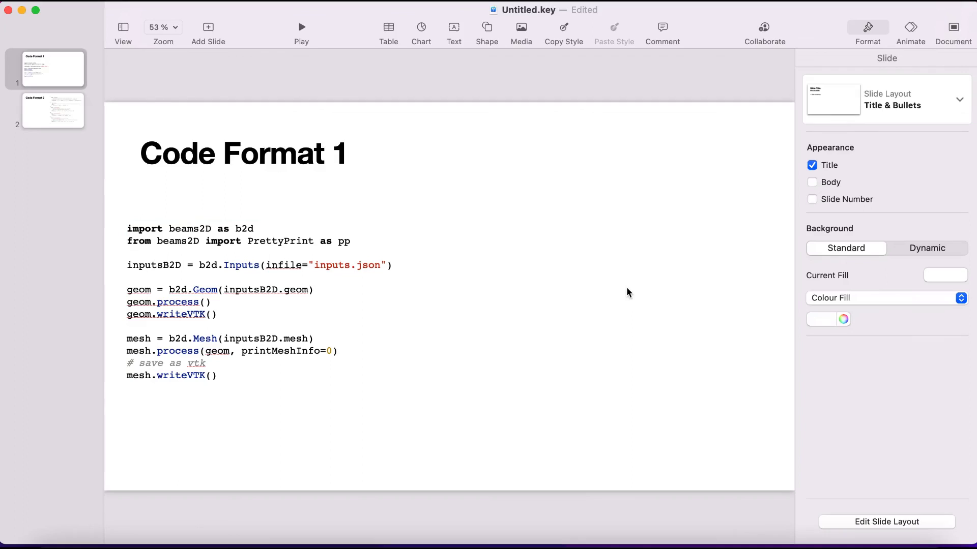
key(super+v)
drag(424, 239, 557, 239)
click(555, 345)
drag(559, 346, 489, 240)
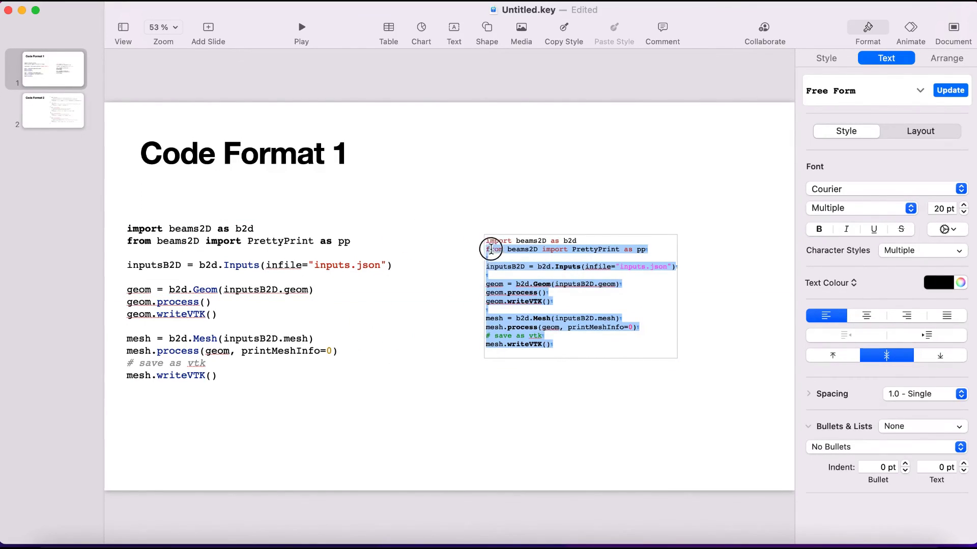